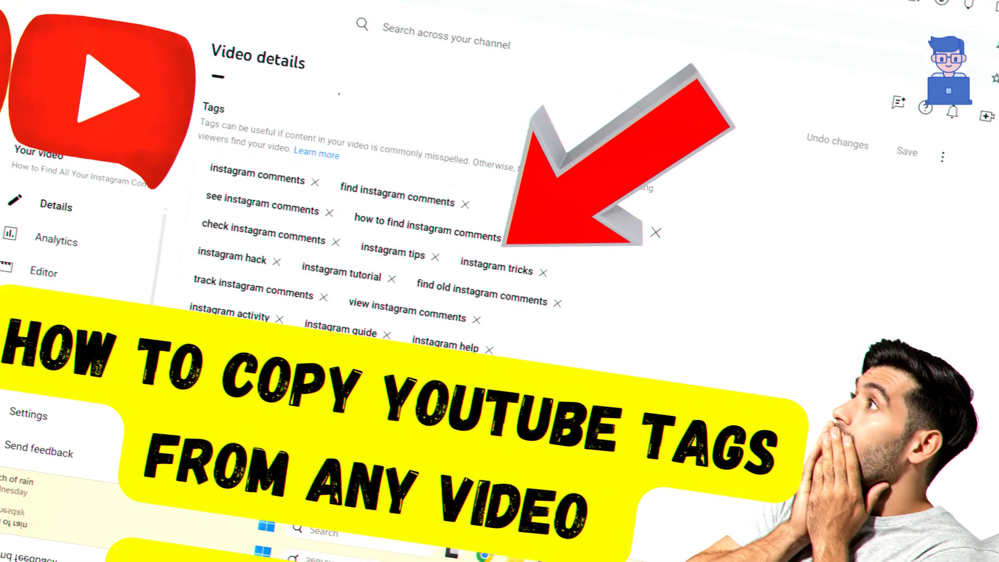
{"action": "scroll", "coordinate": [271, 282], "scroll_direction": "up", "scroll_amount": 3}
{"action": "scroll", "coordinate": [272, 282], "scroll_direction": "up", "scroll_amount": 2}
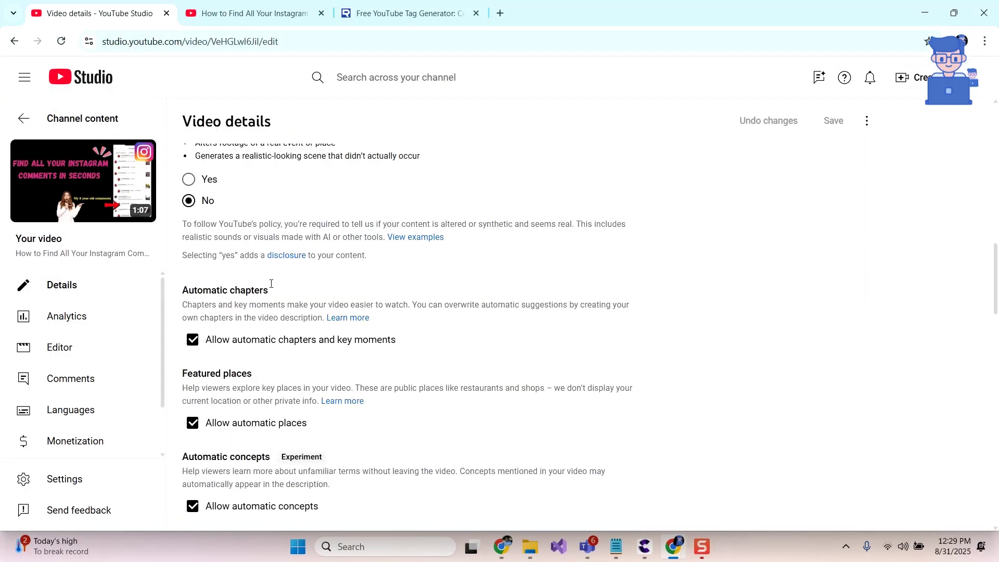
{"action": "scroll", "coordinate": [219, 297], "scroll_direction": "up", "scroll_amount": 3}
{"action": "scroll", "coordinate": [188, 285], "scroll_direction": "up", "scroll_amount": 1}
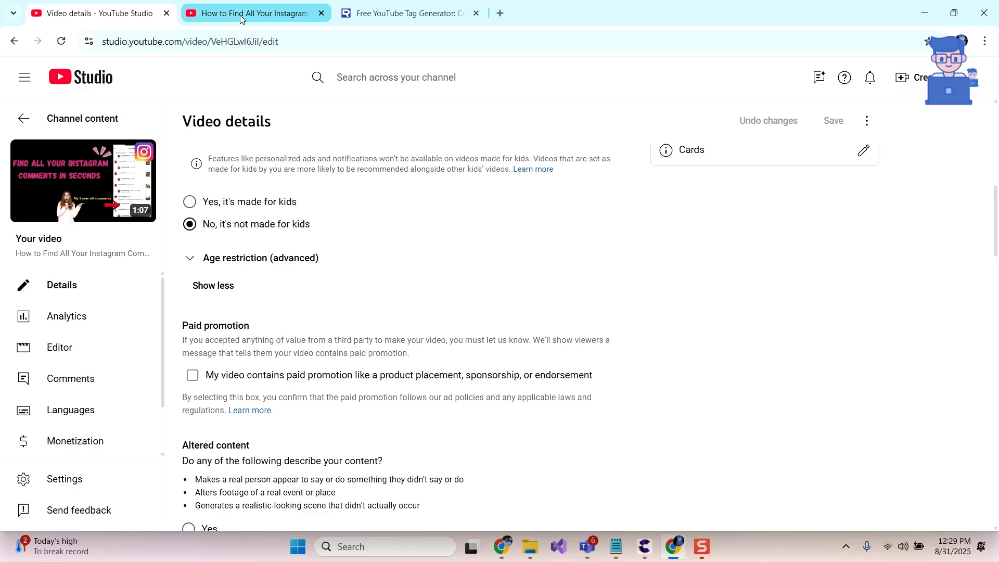
Step: Open the page source of the Instagram comments video's watch page from its right-click menu
{"action": "left_click", "coordinate": [248, 13]}
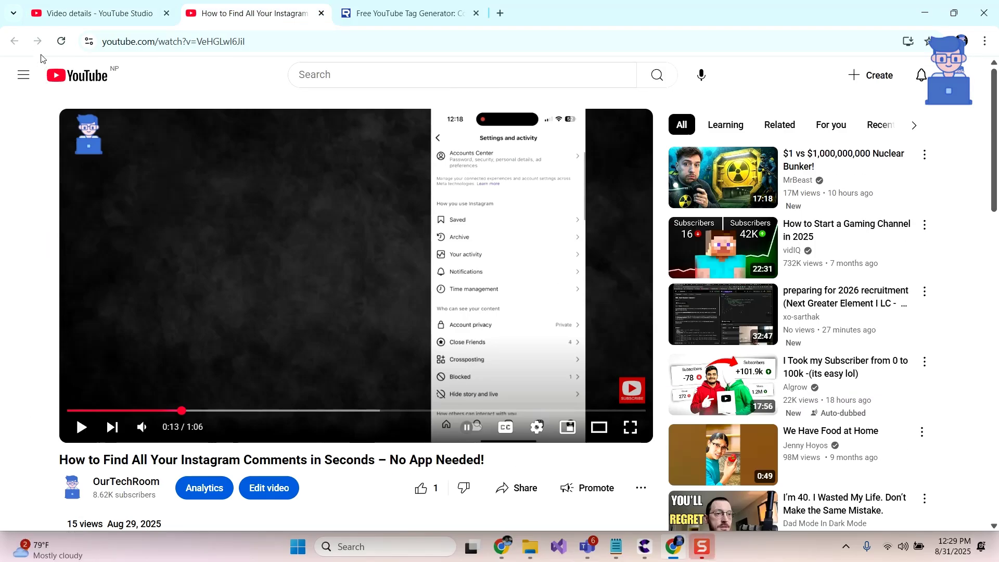
{"action": "scroll", "coordinate": [214, 366], "scroll_direction": "down", "scroll_amount": 1}
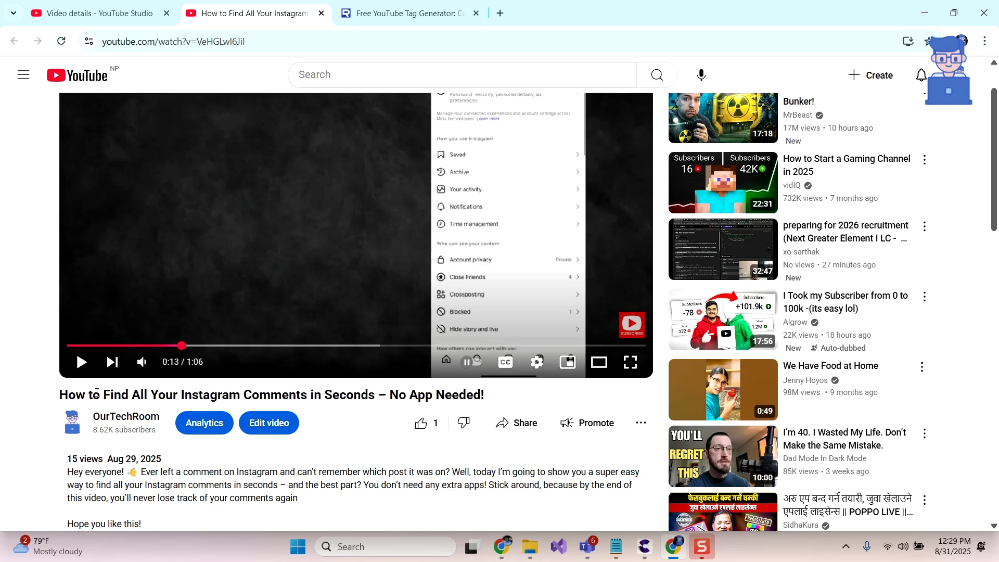
{"action": "left_click_drag", "start_coordinate": [96, 395], "coordinate": [419, 394]}
{"action": "scroll", "coordinate": [351, 382], "scroll_direction": "down", "scroll_amount": 3}
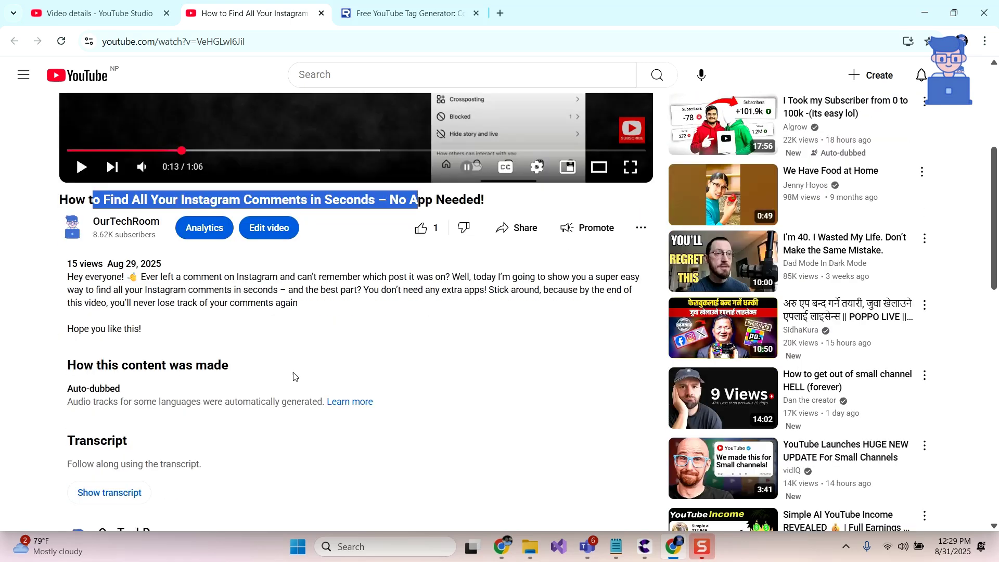
{"action": "left_click", "coordinate": [229, 312]}
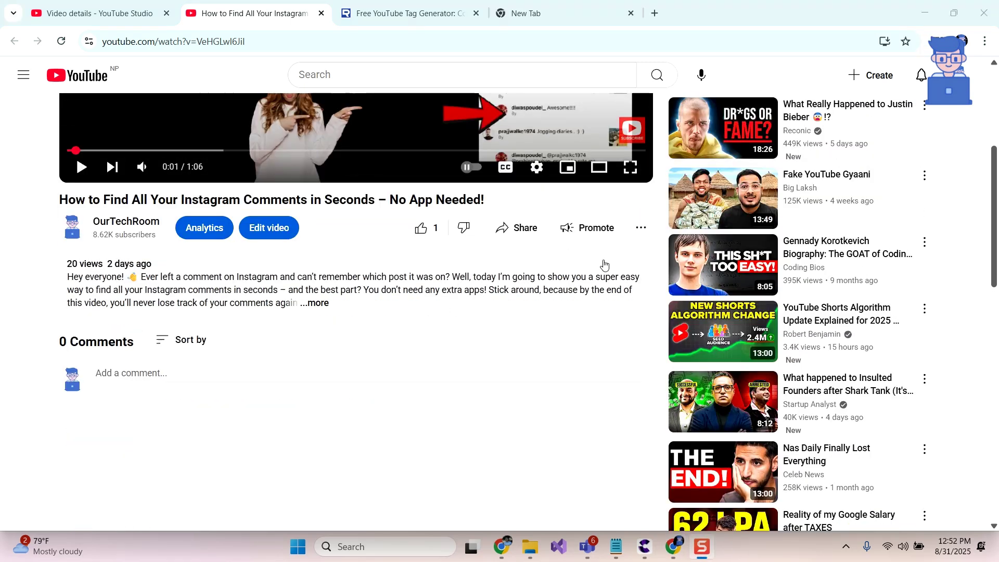
{"action": "right_click", "coordinate": [582, 346]}
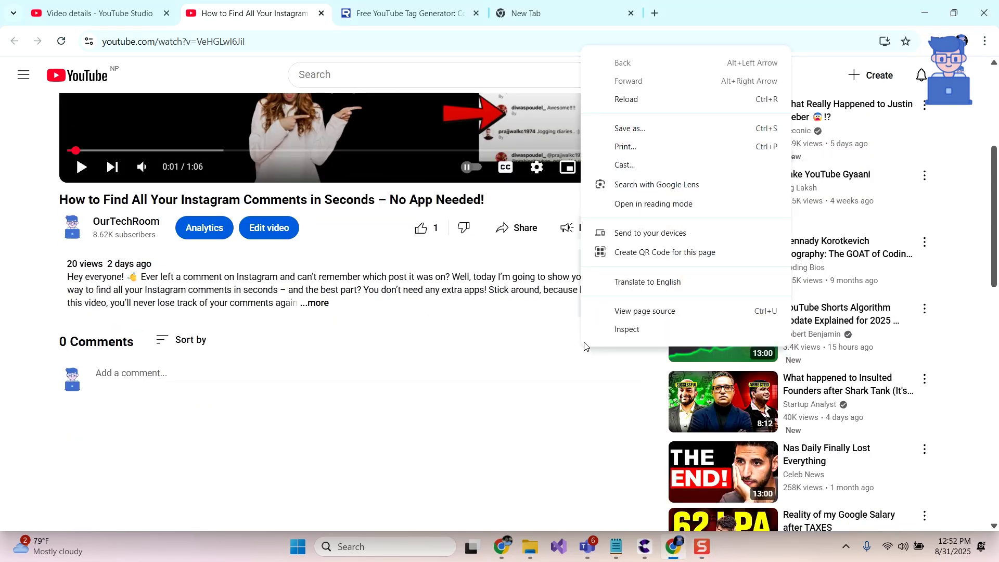
{"action": "left_click", "coordinate": [656, 311]}
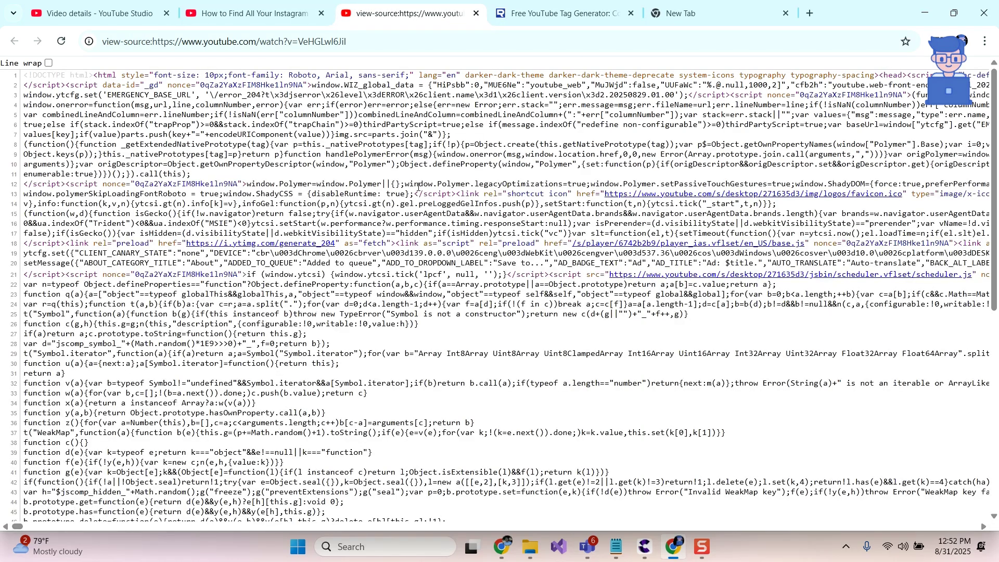
Step: Find 'keywords' in the page source and copy its content value into a Notepad note
{"action": "key", "text": "ctrl+f"}
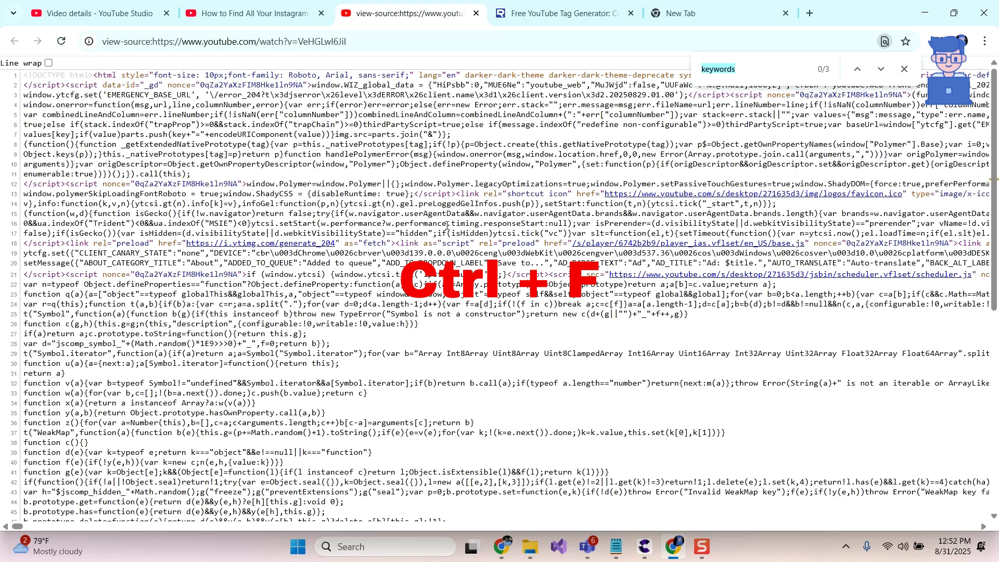
{"action": "type", "text": "keywrod"}
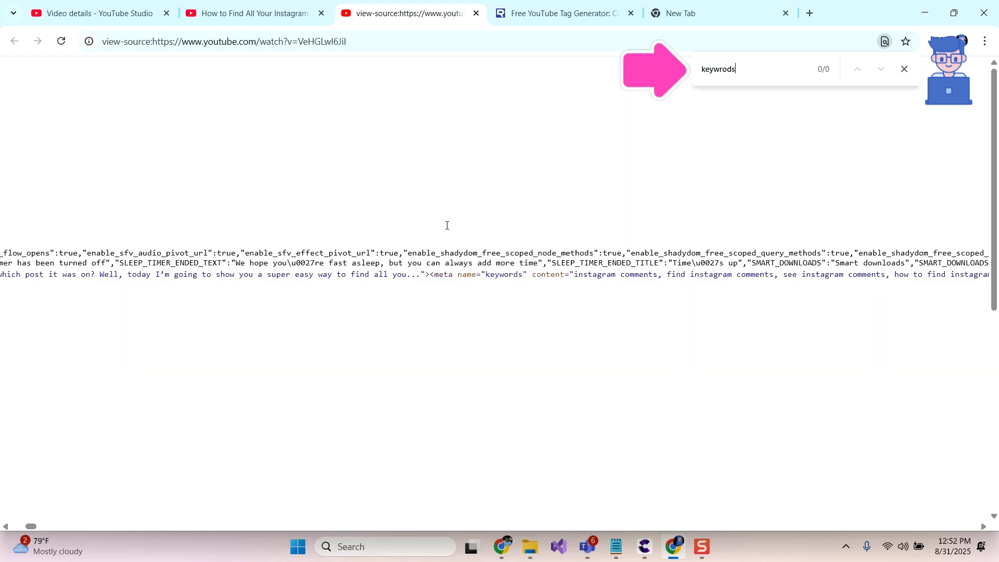
{"action": "key", "text": "BackSpace"}
{"action": "key", "text": "BackSpace"}
{"action": "key", "text": "BackSpace"}
{"action": "type", "text": "ord"}
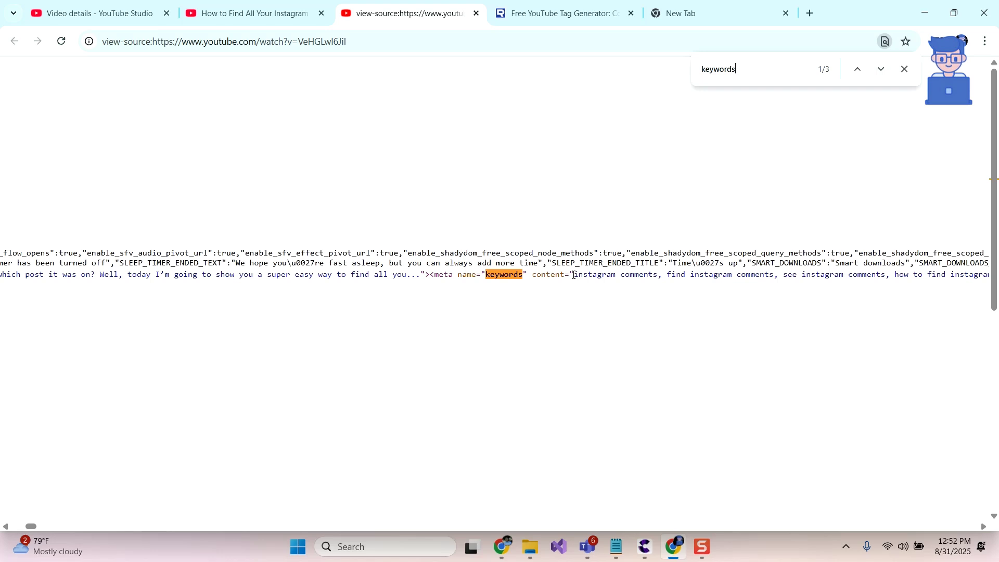
{"action": "left_click_drag", "start_coordinate": [576, 275], "coordinate": [998, 272]}
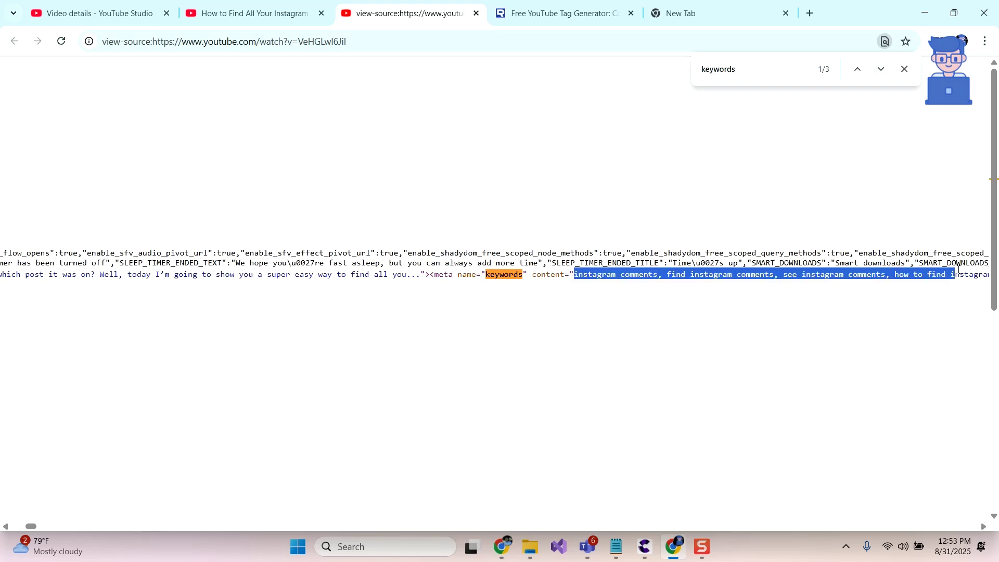
{"action": "mouse_move", "coordinate": [998, 272]}
{"action": "left_mouse_down"}
{"action": "mouse_move", "coordinate": [966, 278]}
{"action": "mouse_move", "coordinate": [995, 280]}
{"action": "left_mouse_up"}
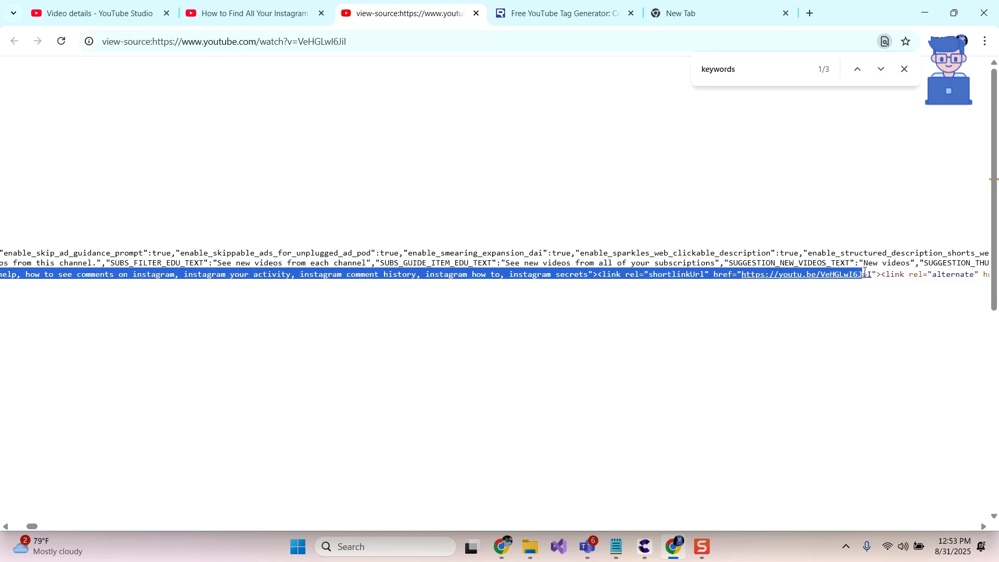
{"action": "mouse_move", "coordinate": [995, 280]}
{"action": "left_mouse_down"}
{"action": "mouse_move", "coordinate": [539, 278]}
{"action": "mouse_move", "coordinate": [587, 270]}
{"action": "left_mouse_up"}
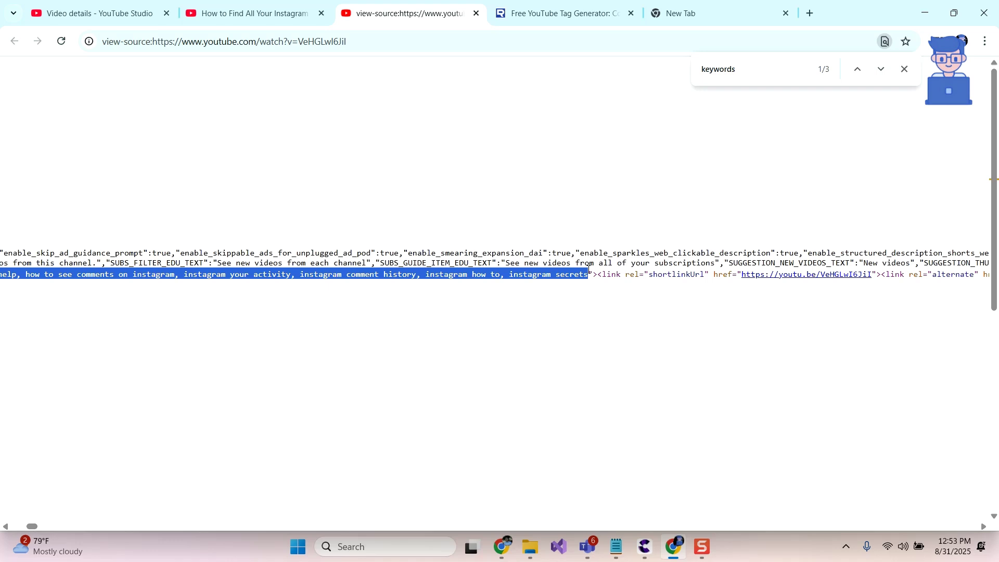
{"action": "key", "text": "ctrl+a"}
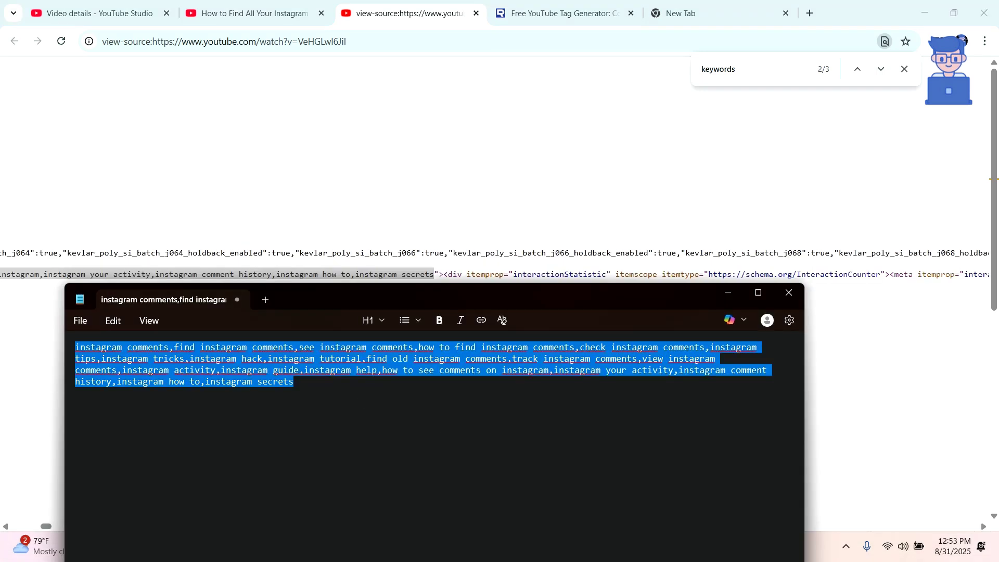
{"action": "left_click", "coordinate": [111, 13]}
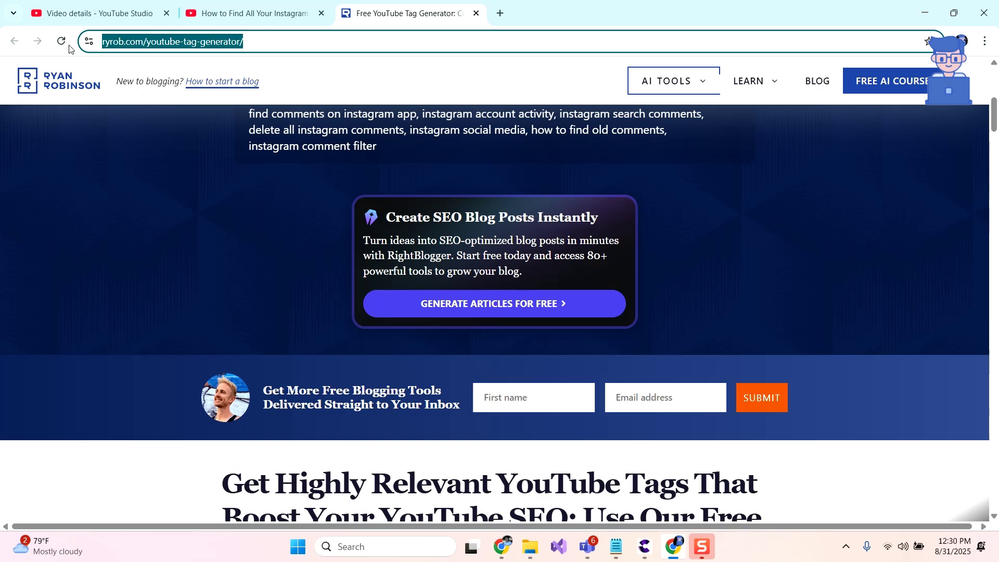
Step: Paste the video URL into Ryan Robinson's Tag Generator, generate tags, and select the resulting list
{"action": "left_click", "coordinate": [62, 42]}
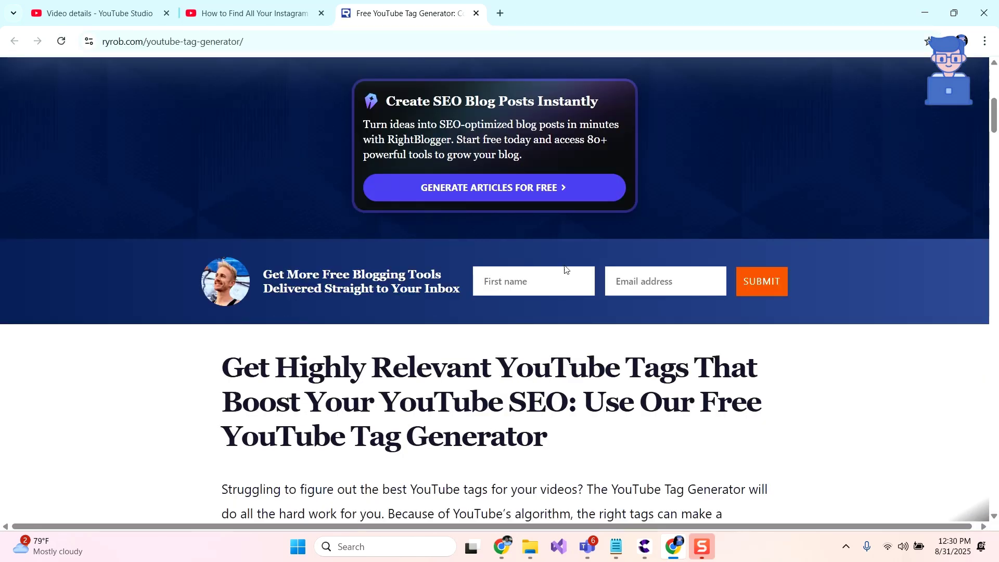
{"action": "scroll", "coordinate": [564, 265], "scroll_direction": "up", "scroll_amount": 5}
{"action": "left_click", "coordinate": [437, 448]}
{"action": "key", "text": "ctrl+v"}
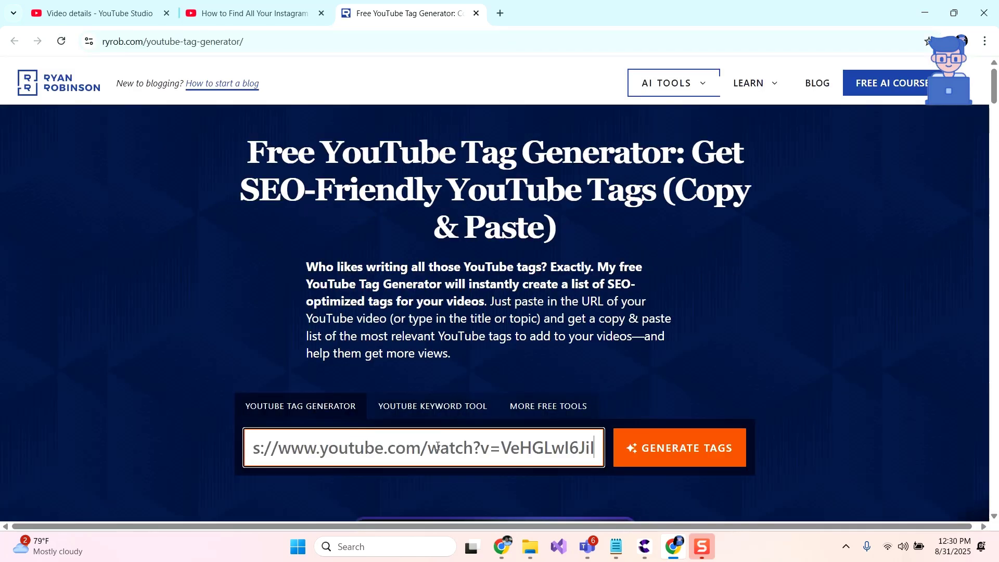
{"action": "left_click", "coordinate": [693, 448]}
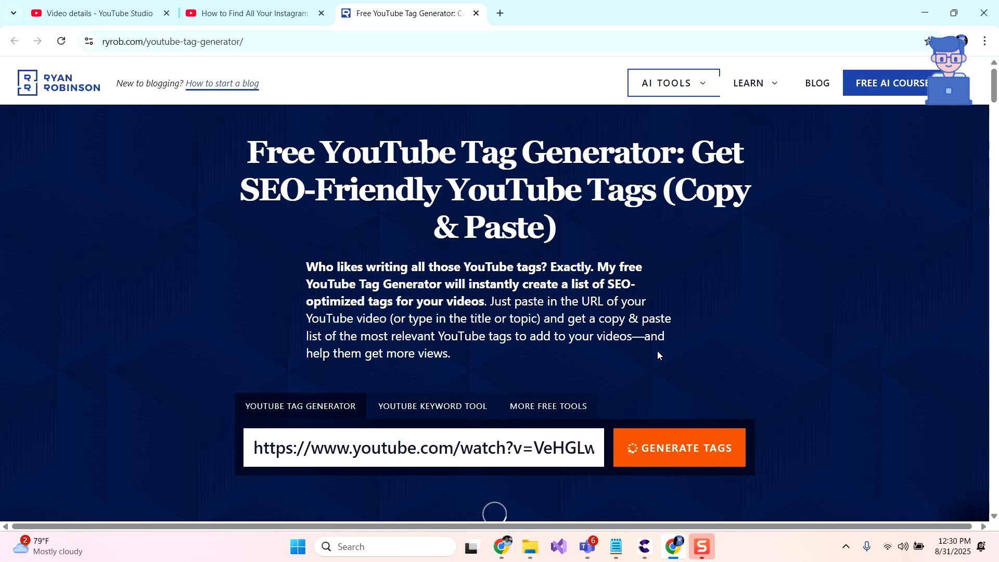
{"action": "scroll", "coordinate": [657, 351], "scroll_direction": "down", "scroll_amount": 1}
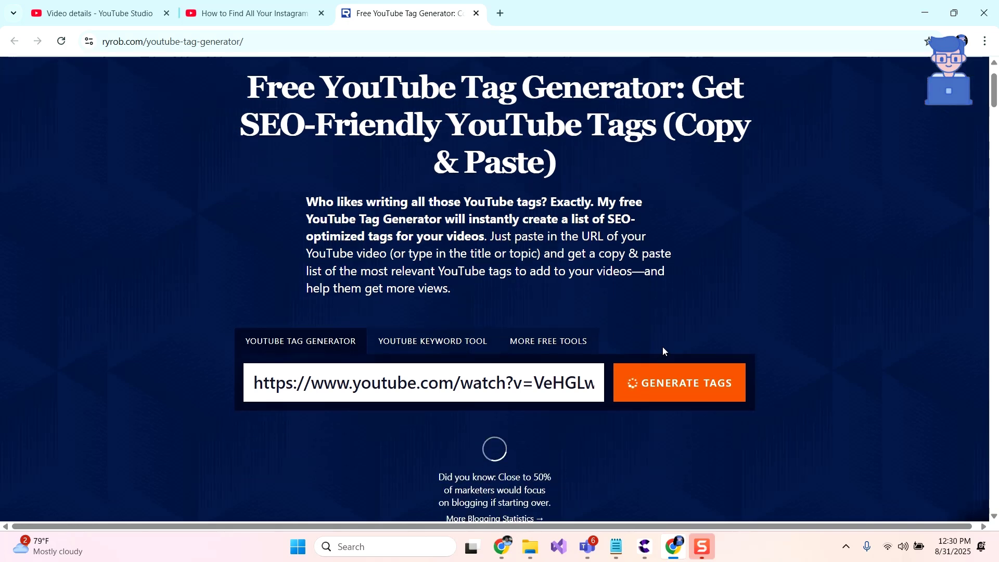
{"action": "scroll", "coordinate": [663, 350], "scroll_direction": "down", "scroll_amount": 3}
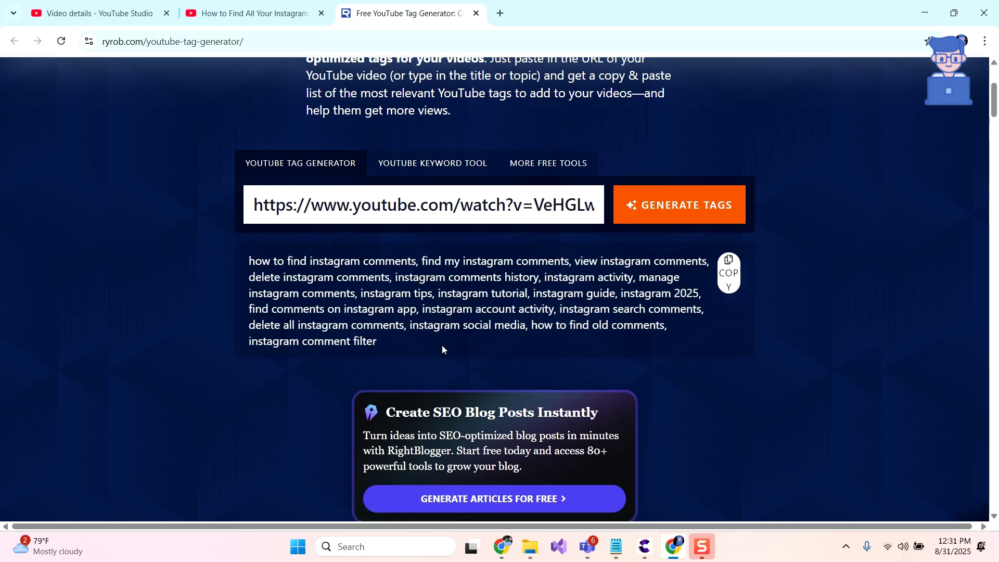
{"action": "left_click_drag", "start_coordinate": [441, 345], "coordinate": [125, 266]}
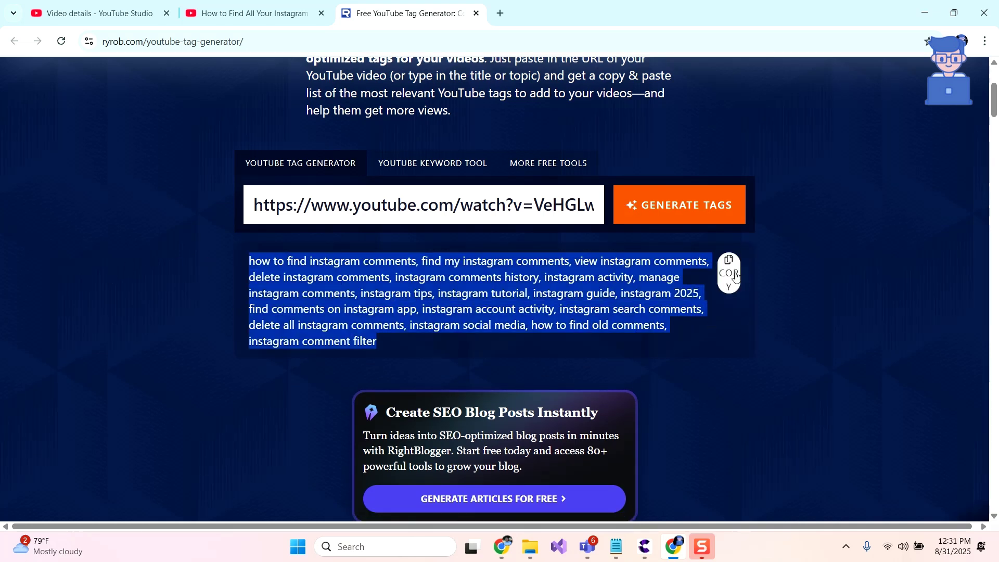
{"action": "left_click", "coordinate": [616, 546]}
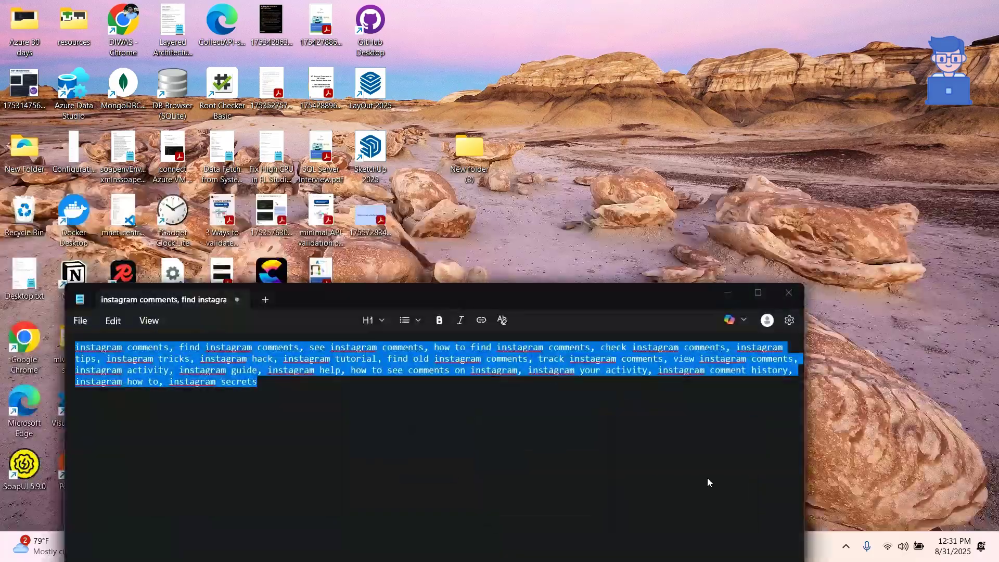